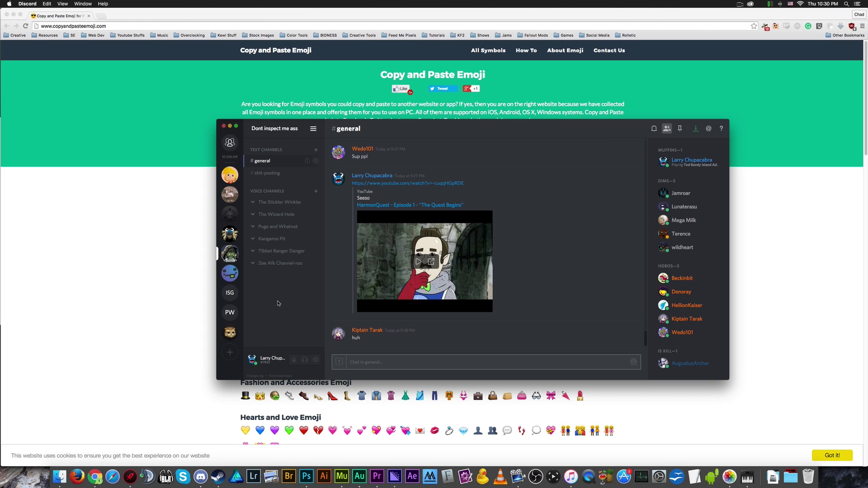
# Step: Look over the emoji-decorated voice channel names in the Duke's Bedroom server and return to the previous server
pyautogui.click(230, 174)
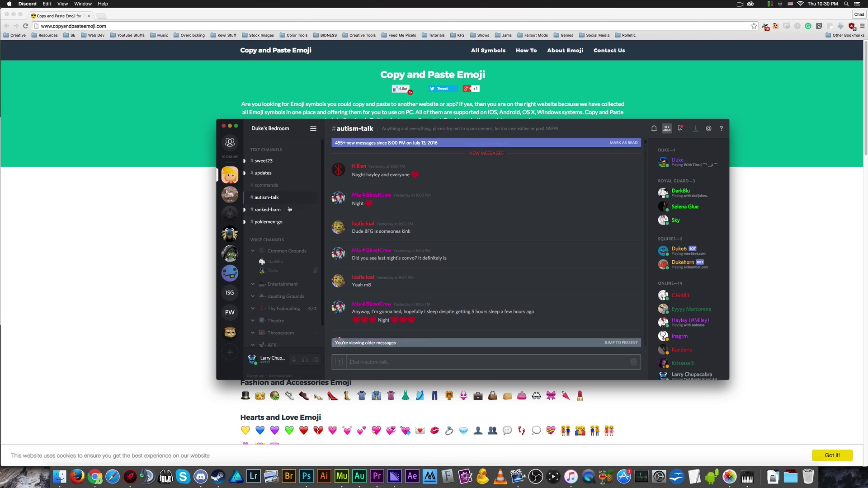
pyautogui.scroll(-2, 288, 271)
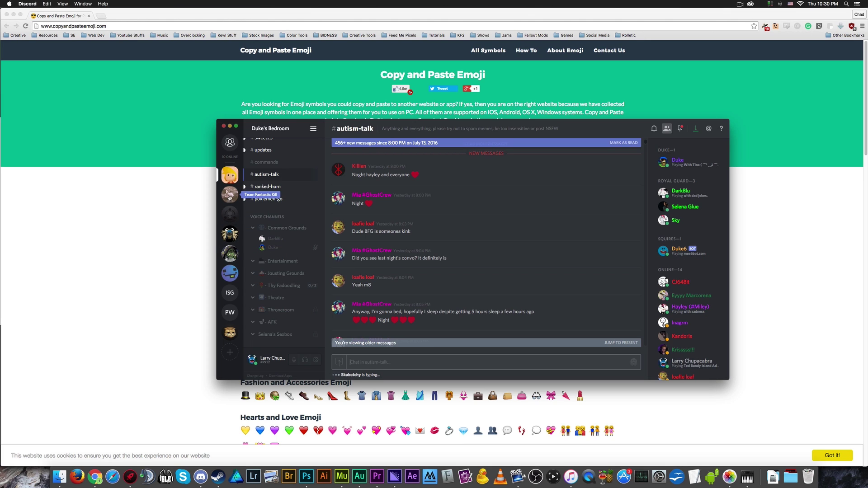
pyautogui.click(230, 254)
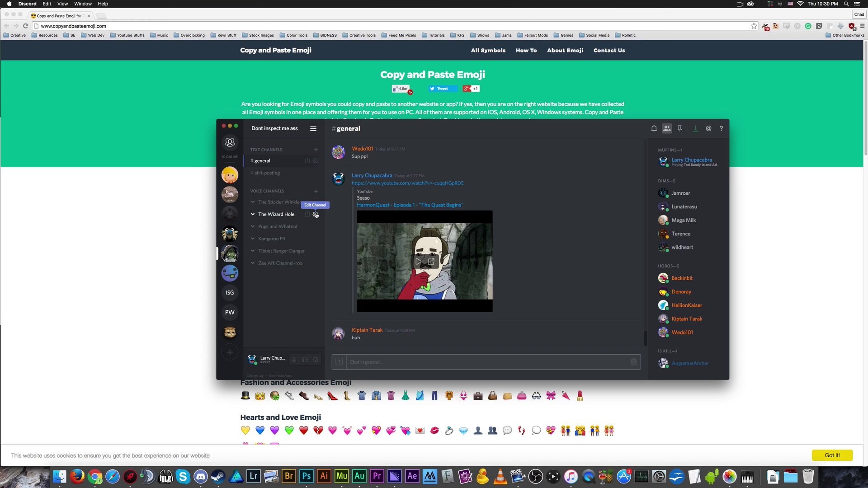
# Step: Open the channel settings of the voice channel The Stickler Winkler
pyautogui.click(319, 174)
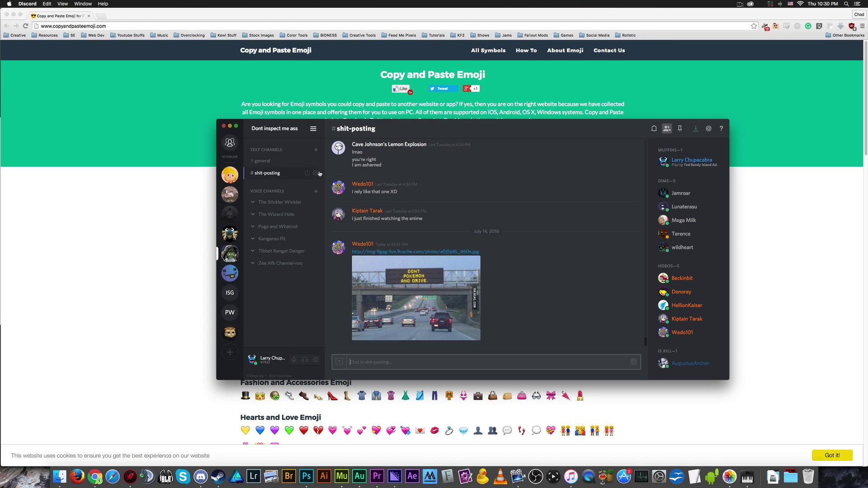
pyautogui.hotkey('alt', 'Up')
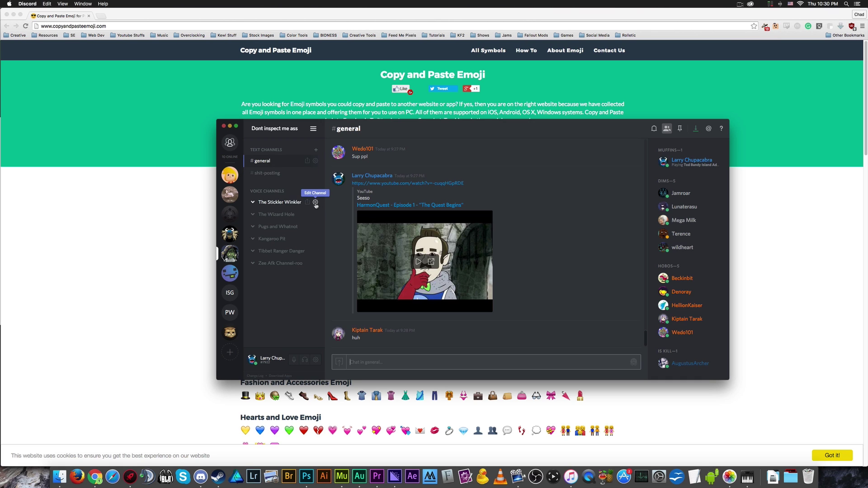
pyautogui.click(317, 202)
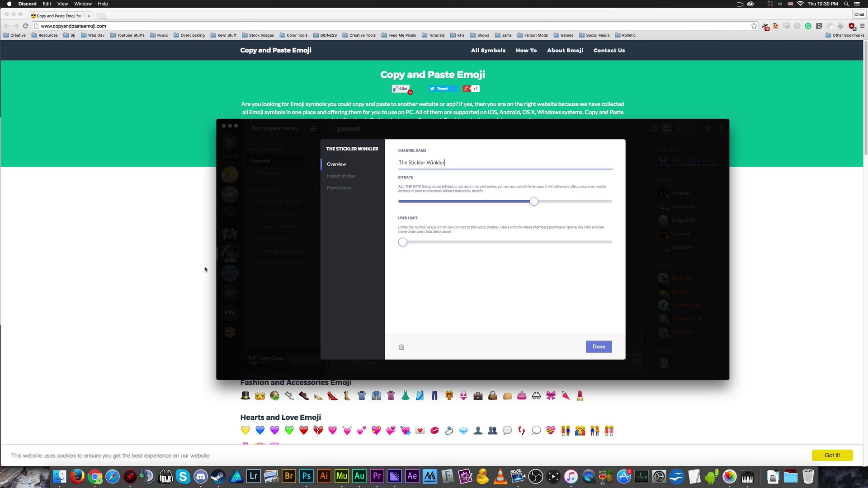
# Step: Switch to Chrome and look through the emoji categories on copyandpasteemoji.com for symbols suited to a channel name
pyautogui.click(204, 269)
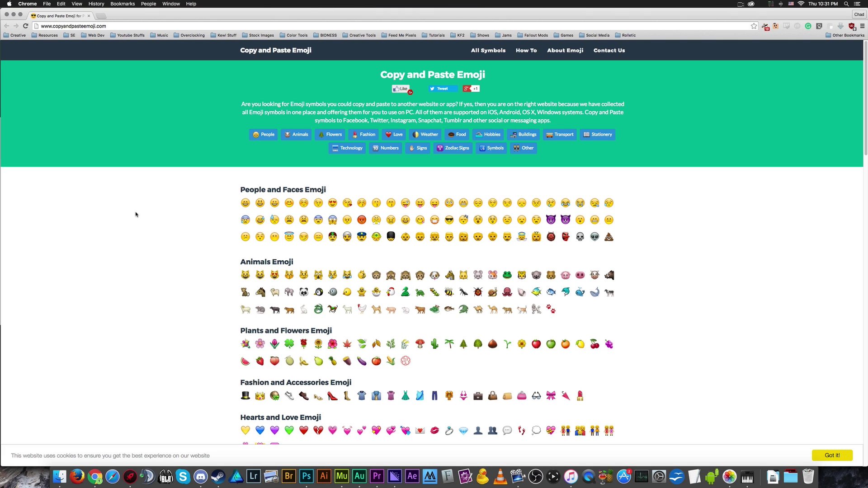
pyautogui.scroll(-5, 136, 215)
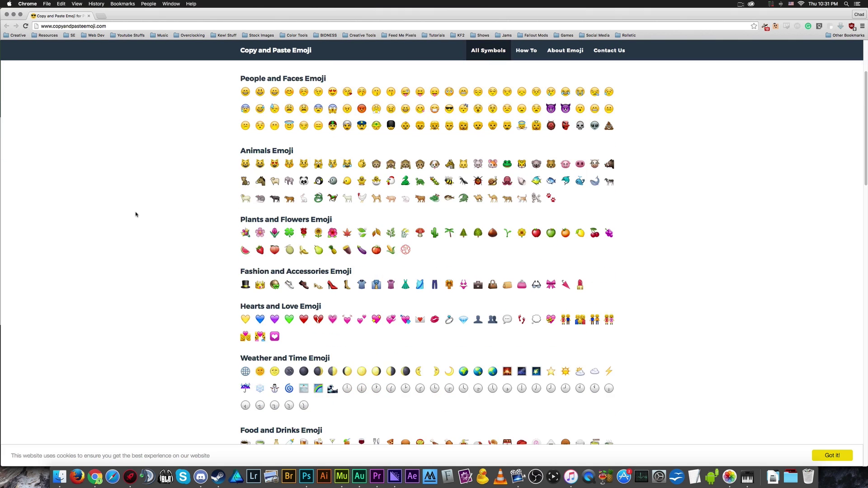
pyautogui.click(201, 477)
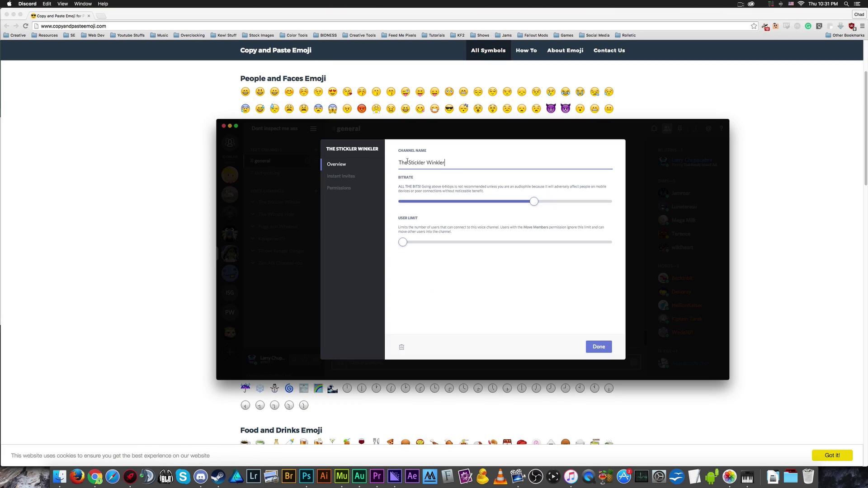
pyautogui.click(105, 234)
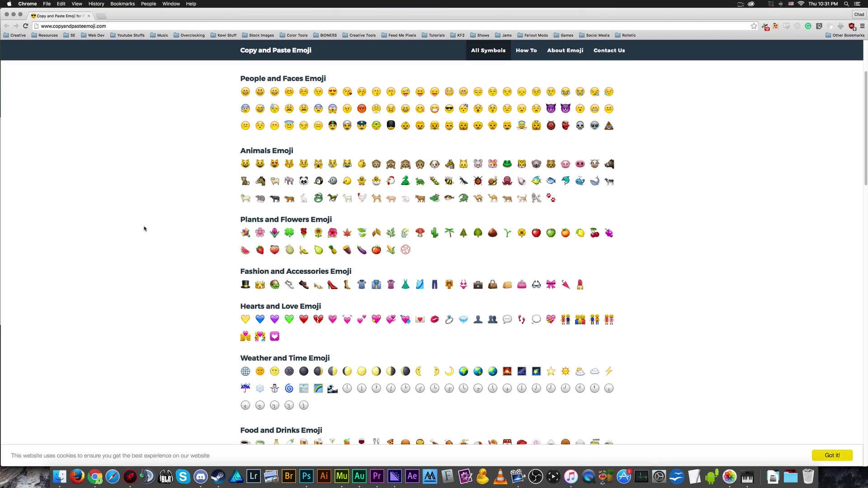
pyautogui.scroll(-5, 144, 228)
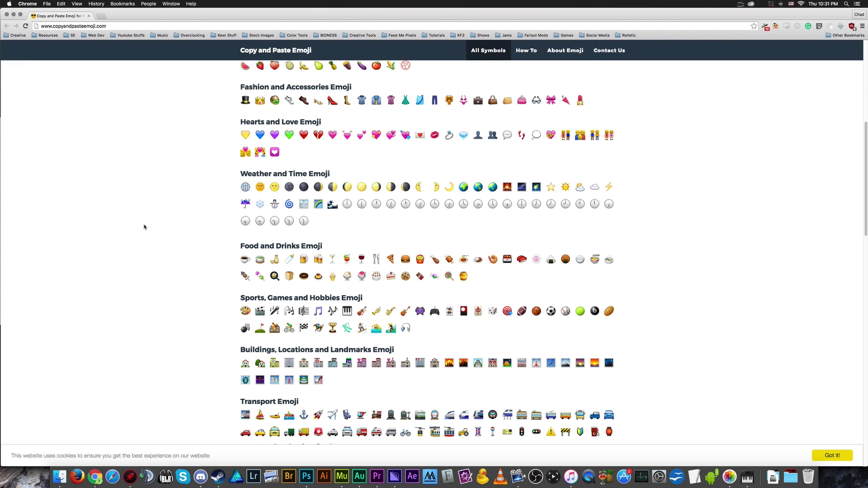
pyautogui.scroll(-3, 145, 226)
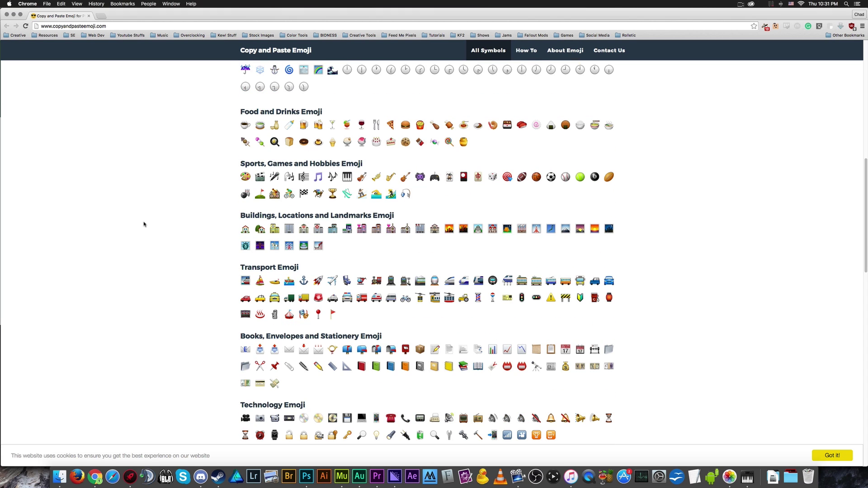
pyautogui.scroll(-2, 144, 224)
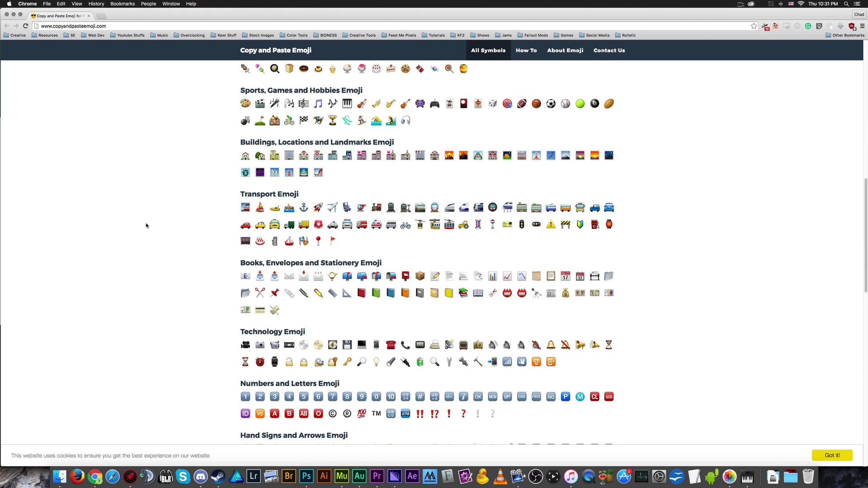
pyautogui.scroll(-2, 146, 225)
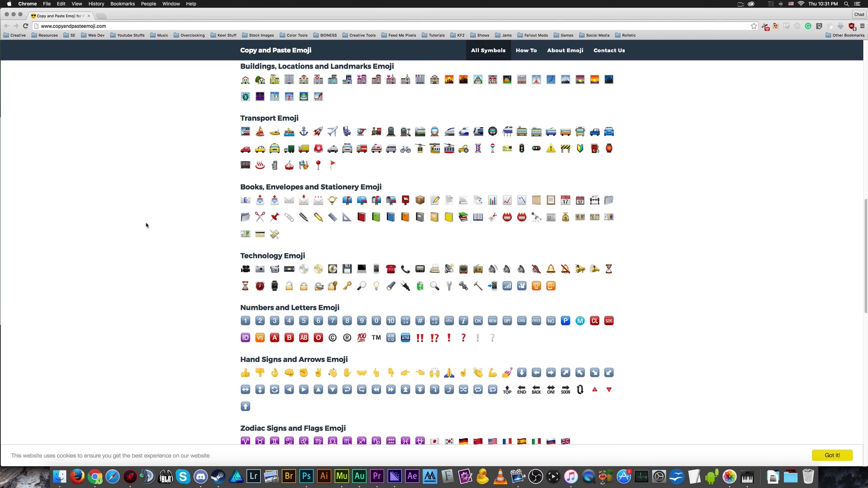
pyautogui.scroll(-7, 146, 224)
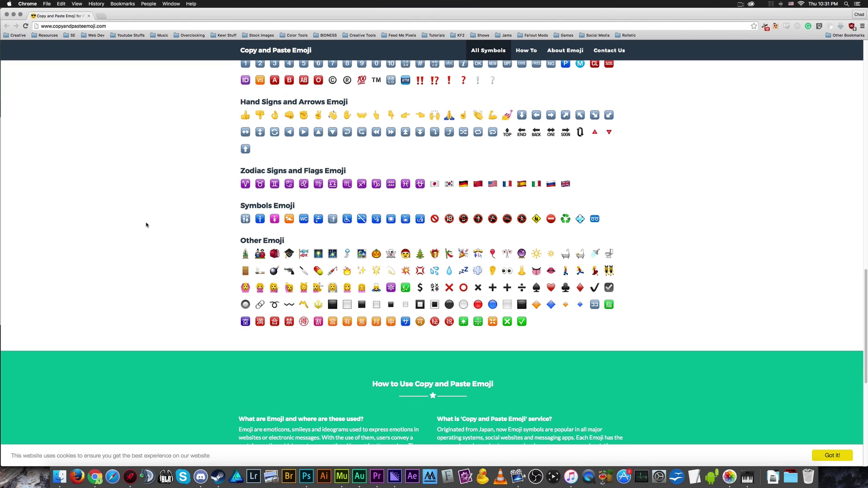
pyautogui.scroll(2, 146, 224)
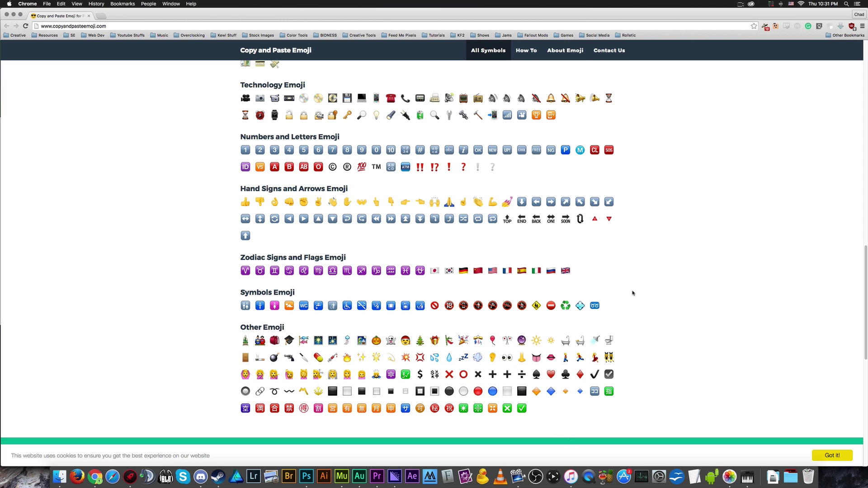
# Step: Copy the dango emoji 🍡 from Food and Drinks, insert it before The Stickler Winkler channel name in Discord, and save
pyautogui.scroll(5, 624, 257)
pyautogui.scroll(8, 627, 263)
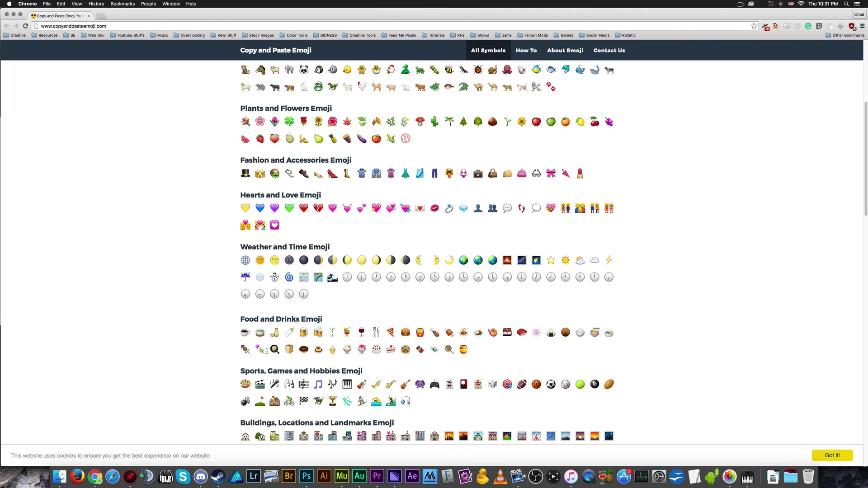
pyautogui.click(260, 352)
pyautogui.click(201, 477)
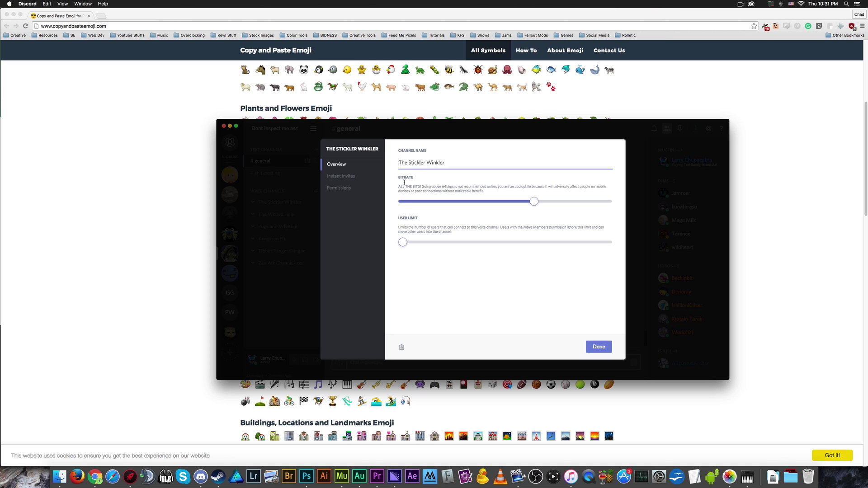
pyautogui.write('🍡')
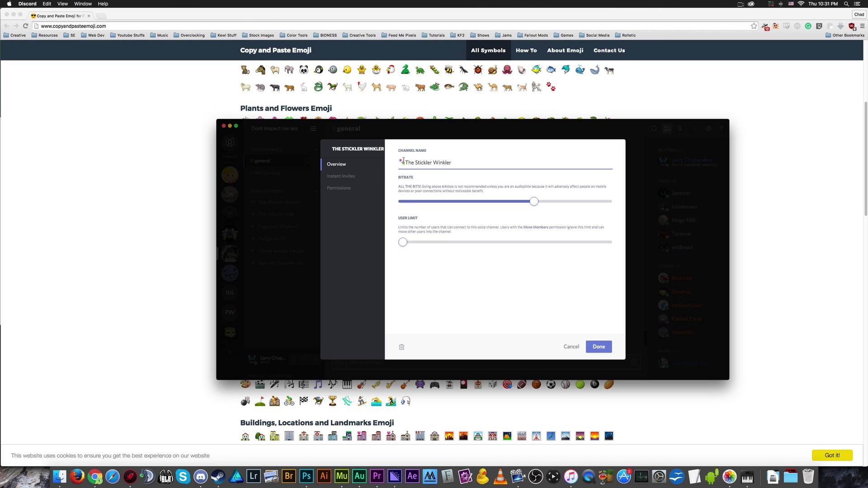
pyautogui.click(605, 350)
pyautogui.click(562, 345)
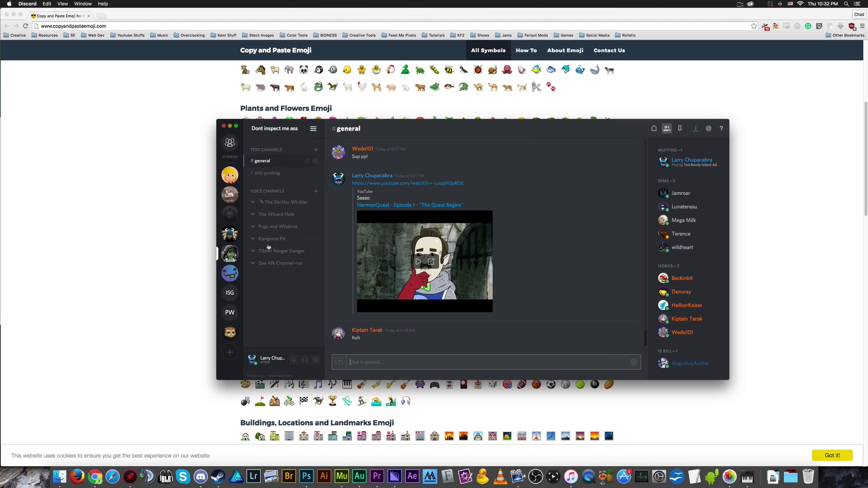
# Step: Open the Kangaroo Pit voice channel's settings and copy the custard emoji 🍮 from Food and Drinks on the Chrome emoji page
pyautogui.click(315, 240)
pyautogui.click(145, 267)
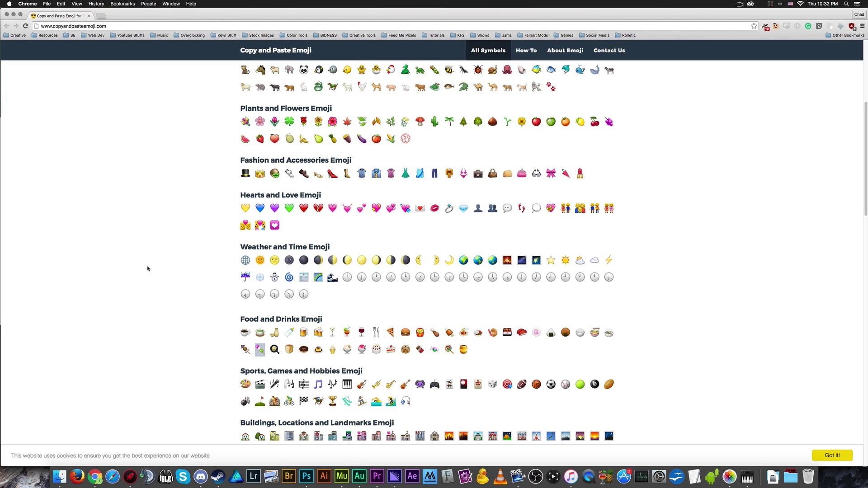
pyautogui.scroll(5, 146, 267)
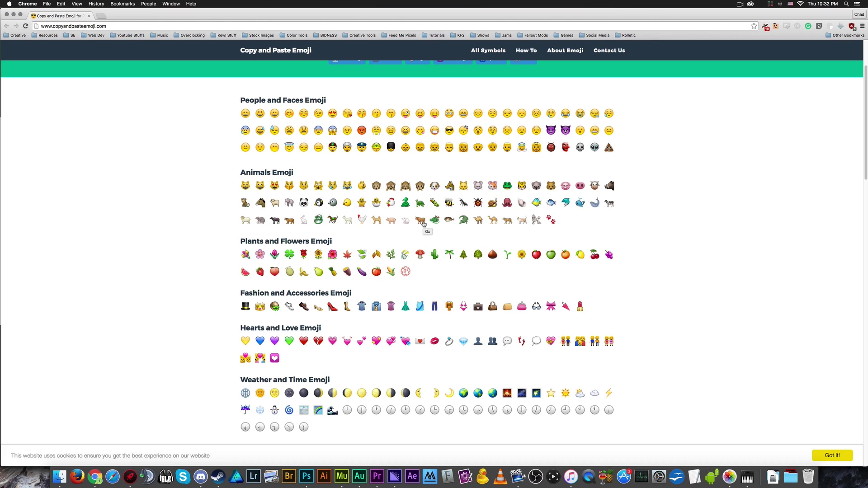
pyautogui.scroll(-1, 424, 223)
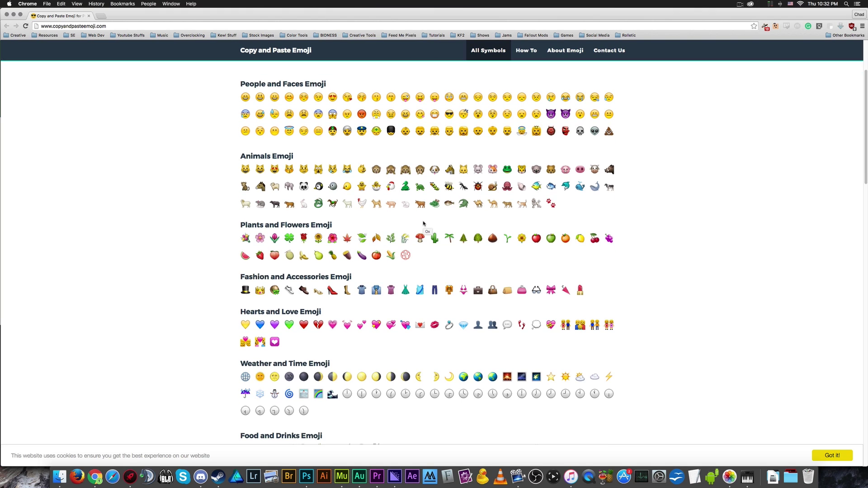
pyautogui.scroll(-2, 424, 224)
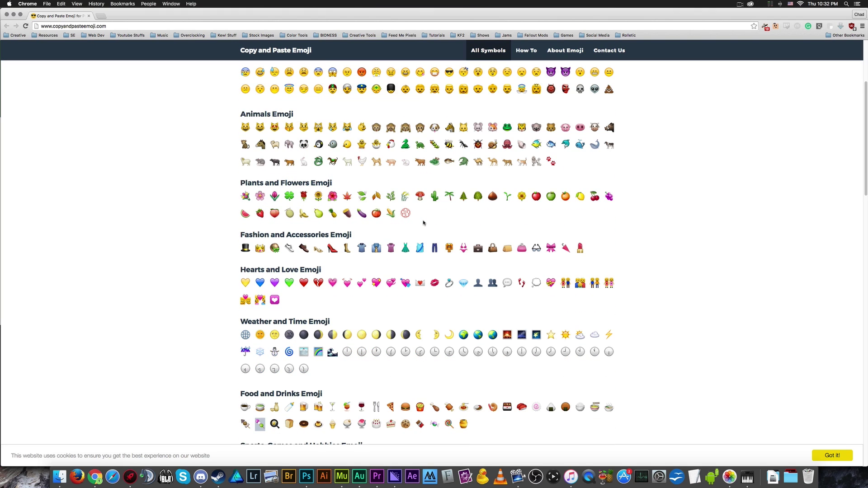
pyautogui.scroll(-3, 424, 224)
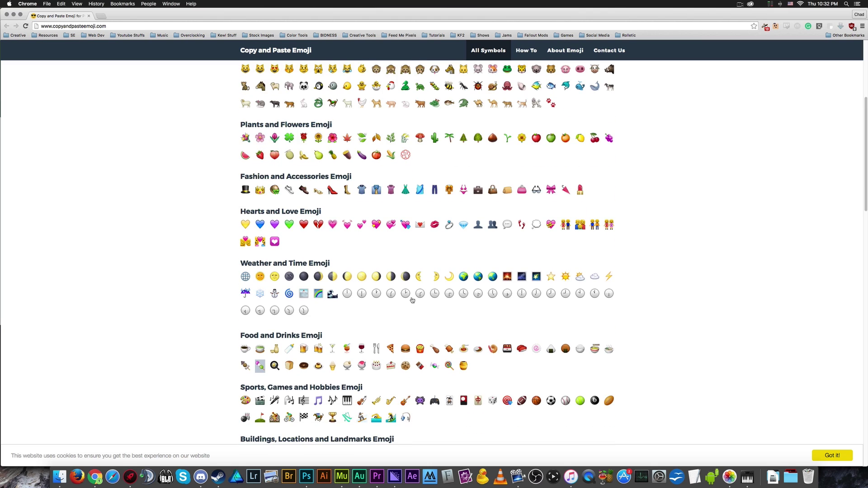
pyautogui.scroll(-6, 407, 294)
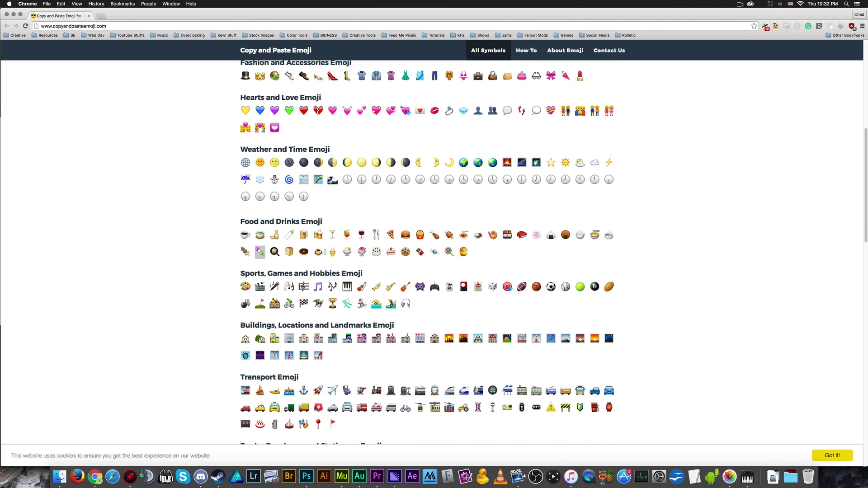
pyautogui.click(318, 252)
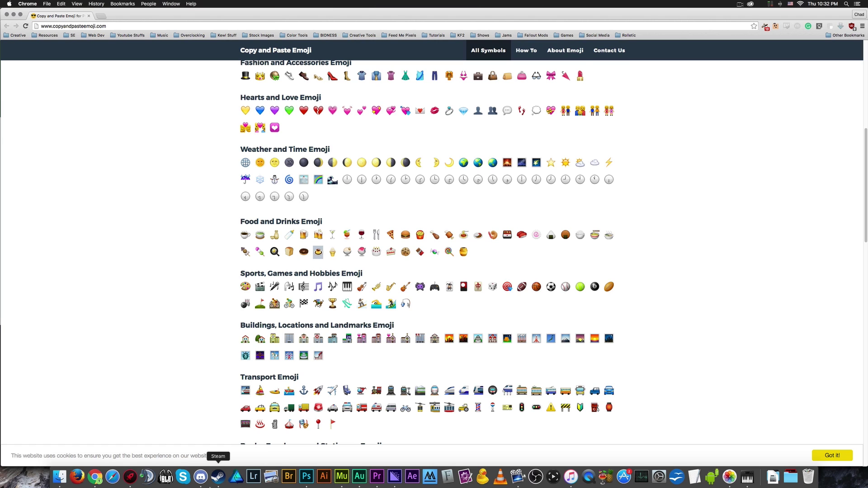
# Step: Switch to Discord, insert the copied 🍮 emoji before the channel name Kangaroo Pit, and save the change
pyautogui.click(201, 477)
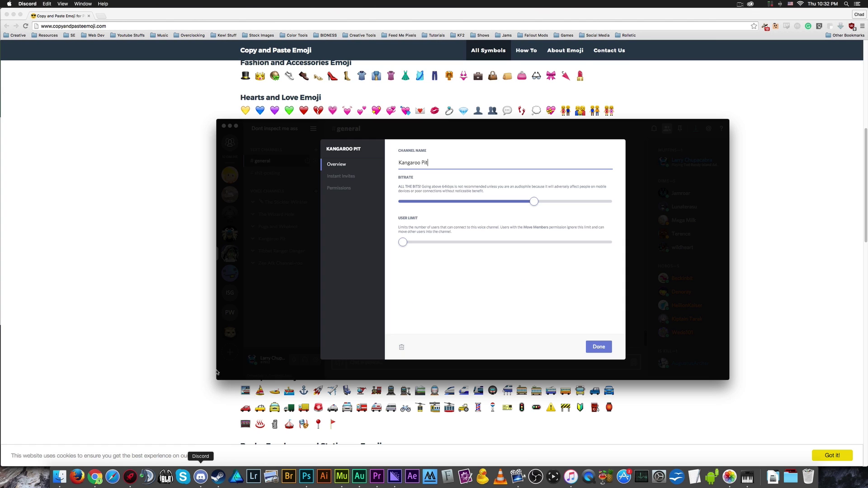
pyautogui.click(398, 163)
pyautogui.write('🍮')
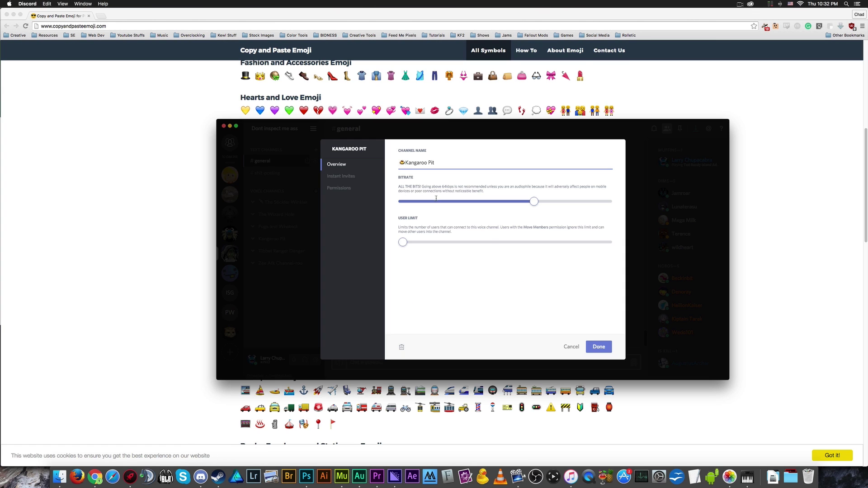
pyautogui.click(595, 345)
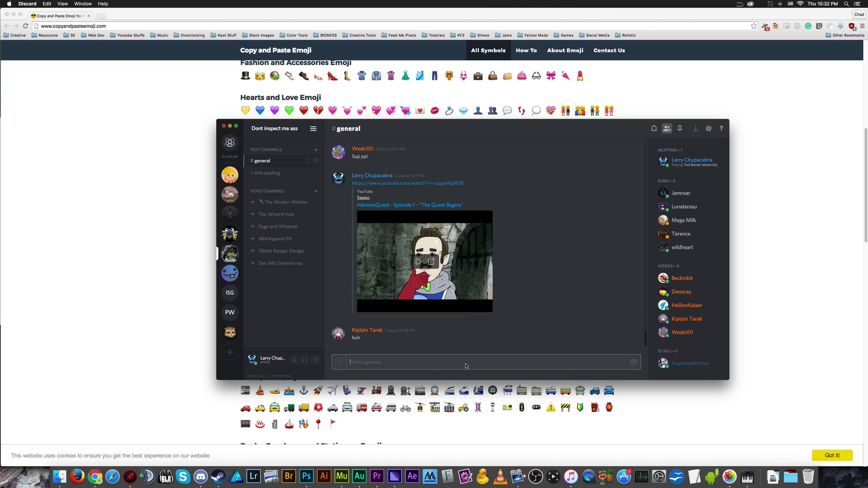
# Step: Send the chipmunk emoji from the Nature category as a message in the general text channel
pyautogui.click(631, 365)
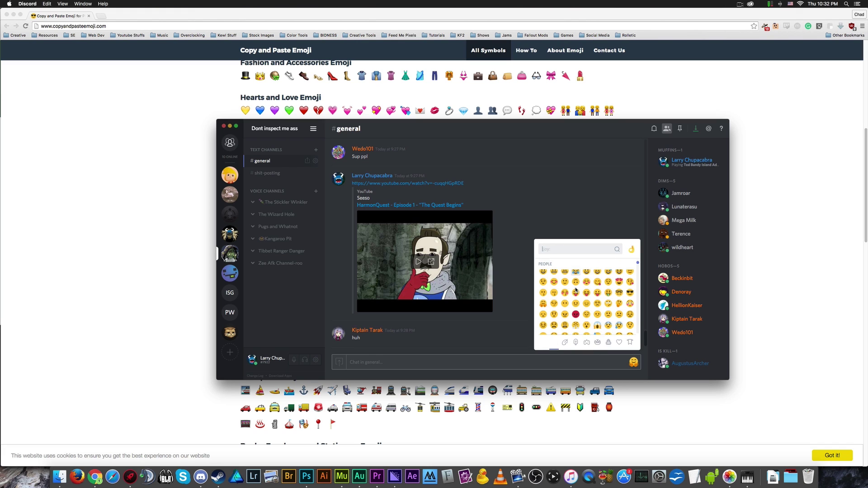
pyautogui.scroll(-5, 576, 289)
pyautogui.scroll(-15, 576, 290)
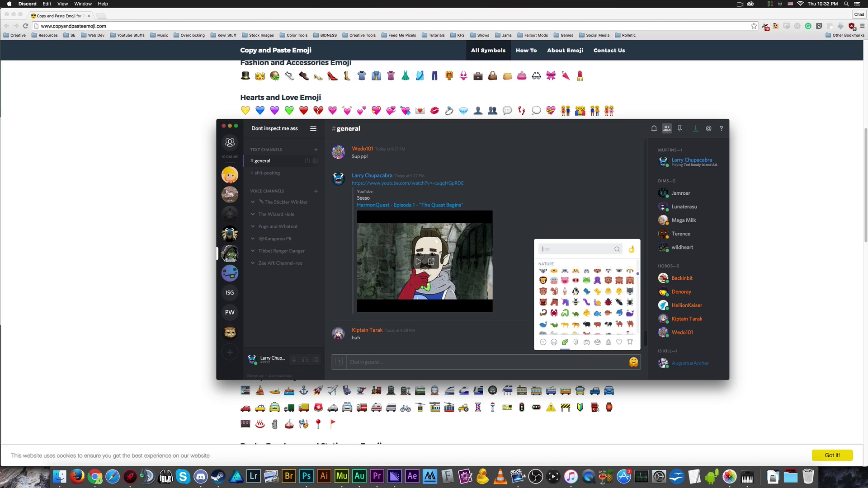
pyautogui.scroll(-3, 576, 289)
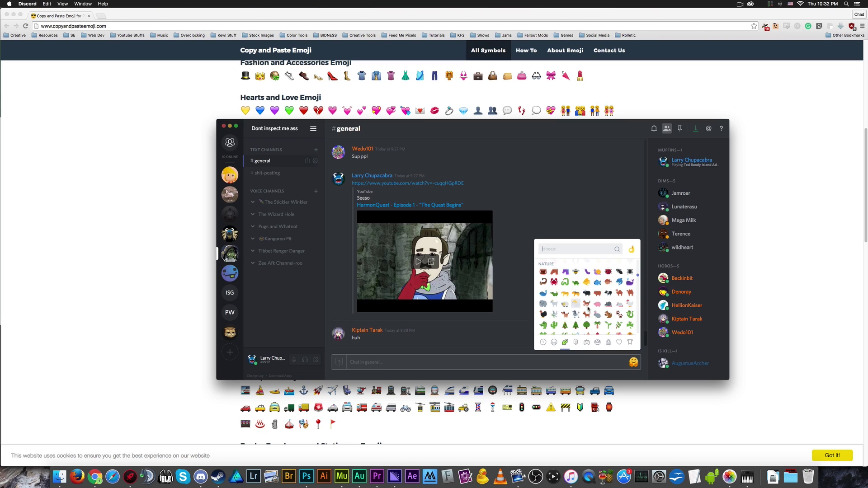
pyautogui.click(609, 314)
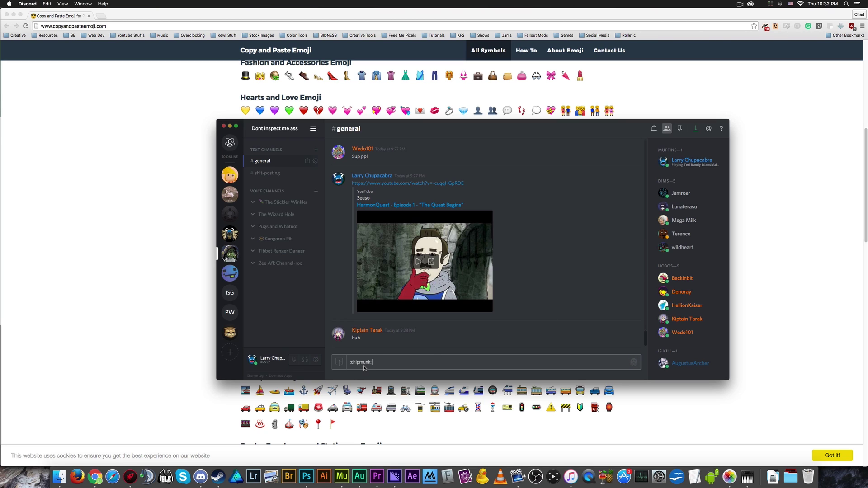
pyautogui.press('Return')
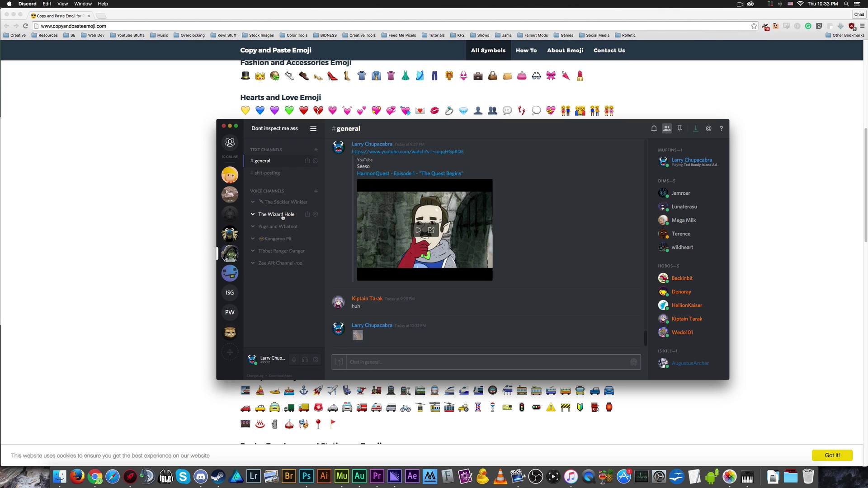
# Step: Insert the copied chipmunk emoji 🐿 before the voice channel name The Wizard Hole and save the change
pyautogui.click(315, 215)
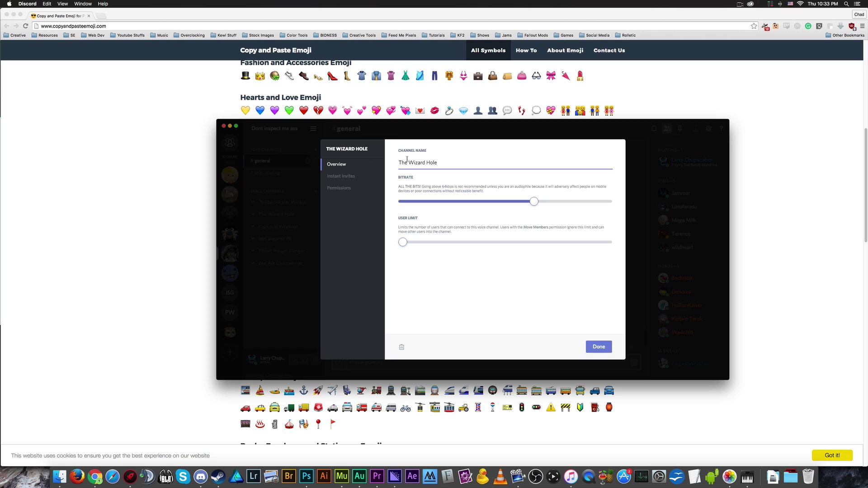
pyautogui.write('🐿')
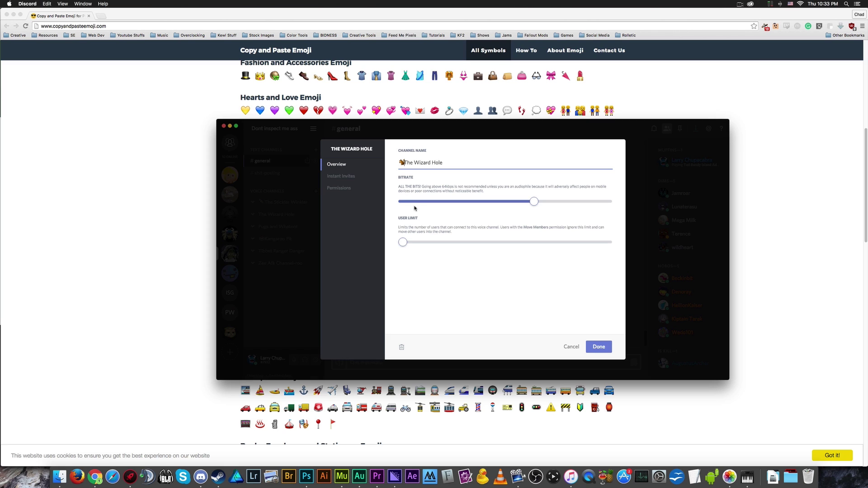
pyautogui.click(593, 347)
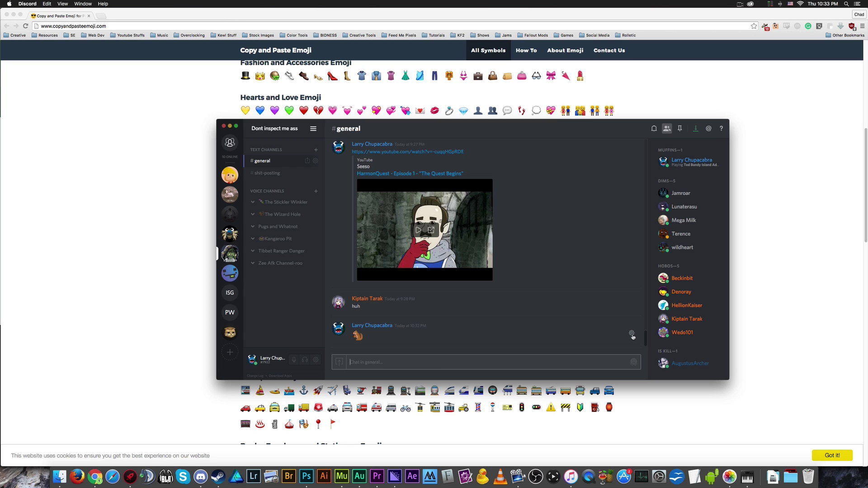
pyautogui.click(190, 195)
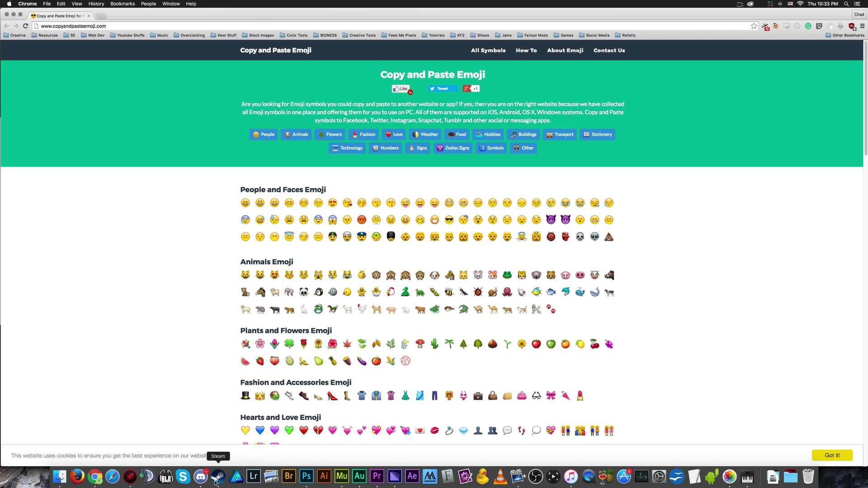
pyautogui.click(200, 477)
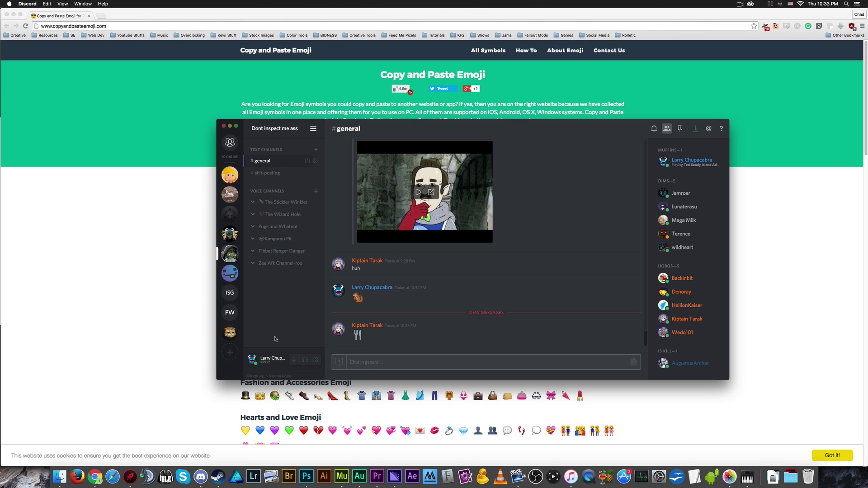
pyautogui.click(337, 332)
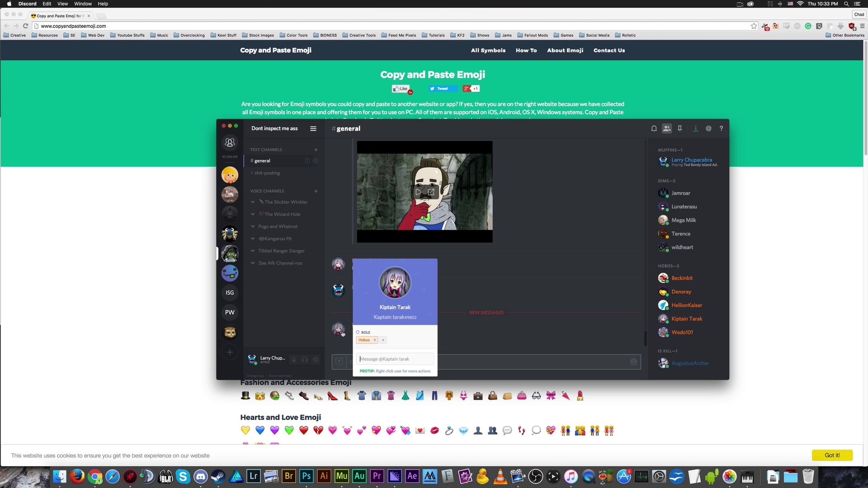
pyautogui.click(291, 323)
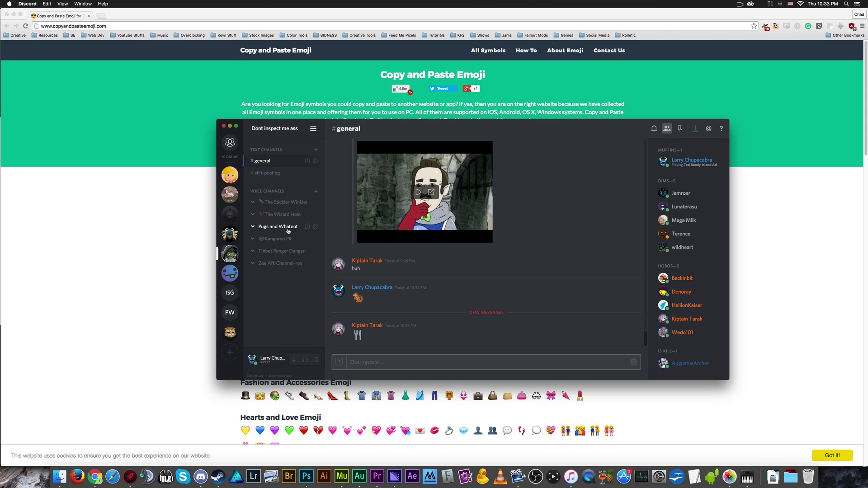
# Step: Try to save the general text channel's name with the chipmunk emoji 🐿 inserted before it
pyautogui.click(319, 162)
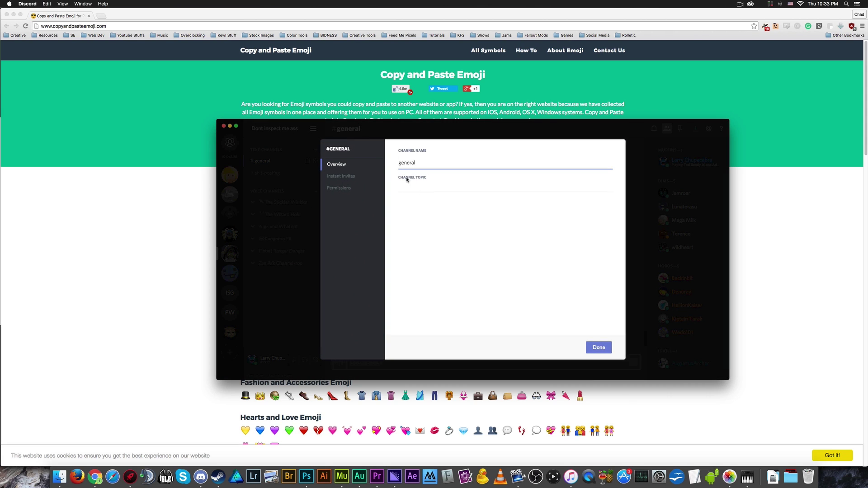
pyautogui.click(401, 164)
pyautogui.write('🐿')
pyautogui.click(596, 349)
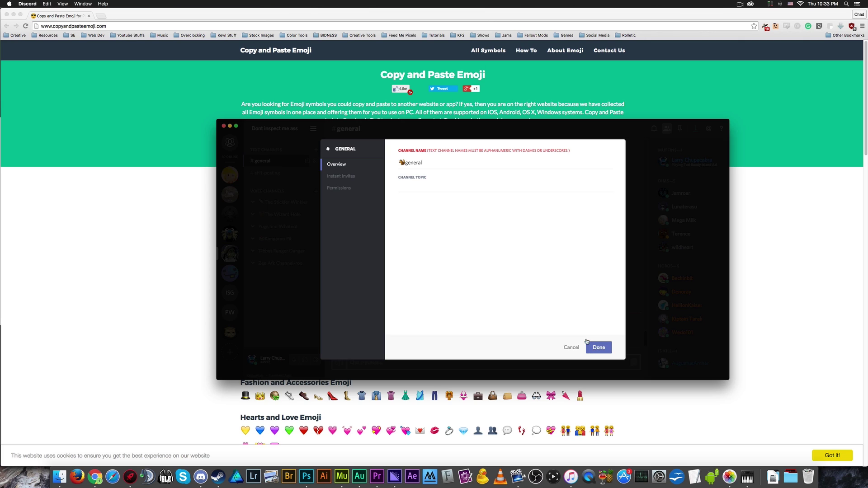
# Step: Try to save the general text channel's name with a hyphen between the chipmunk emoji and the word general
pyautogui.click(406, 164)
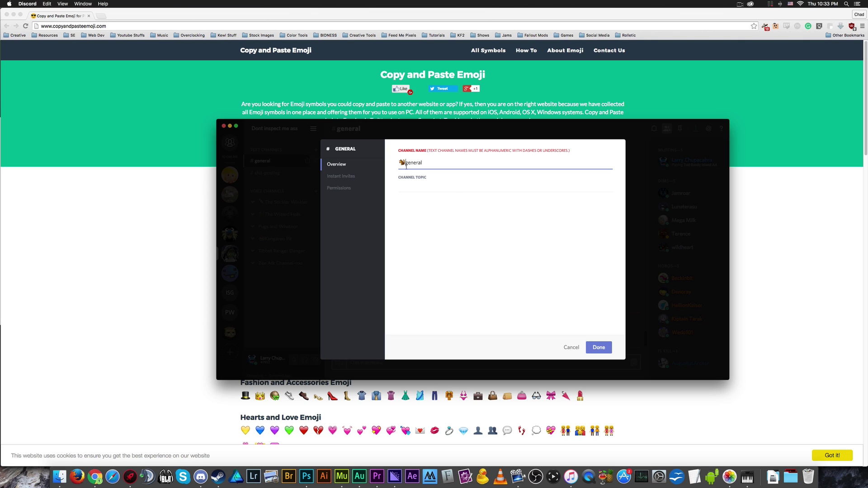
pyautogui.press('BackSpace')
pyautogui.click(579, 360)
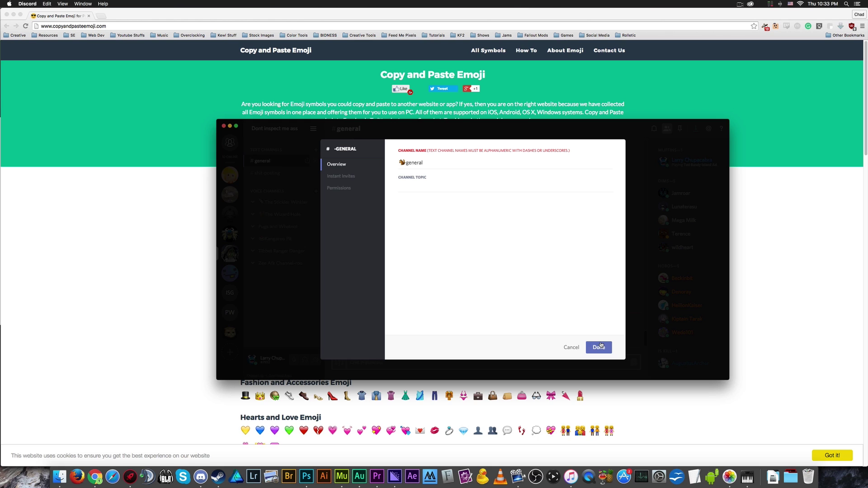
# Step: Remove the emoji and hyphen from the general text channel's name and close its settings
pyautogui.click(406, 163)
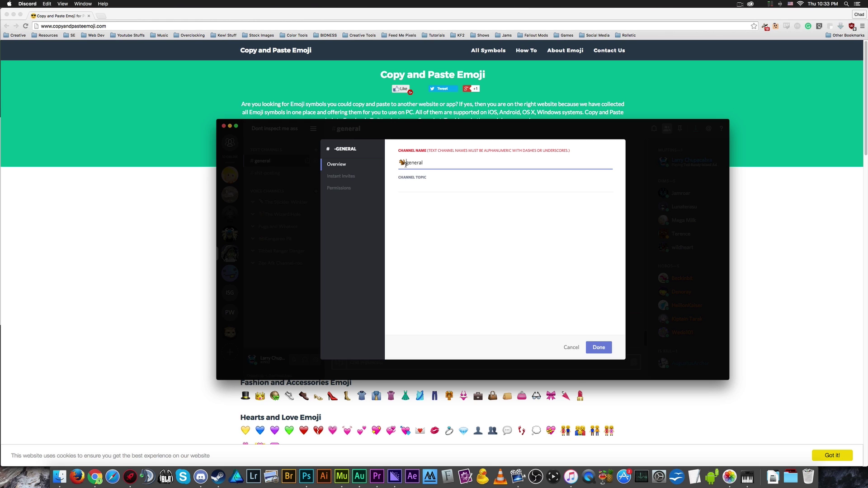
pyautogui.press('BackSpace')
pyautogui.click(598, 348)
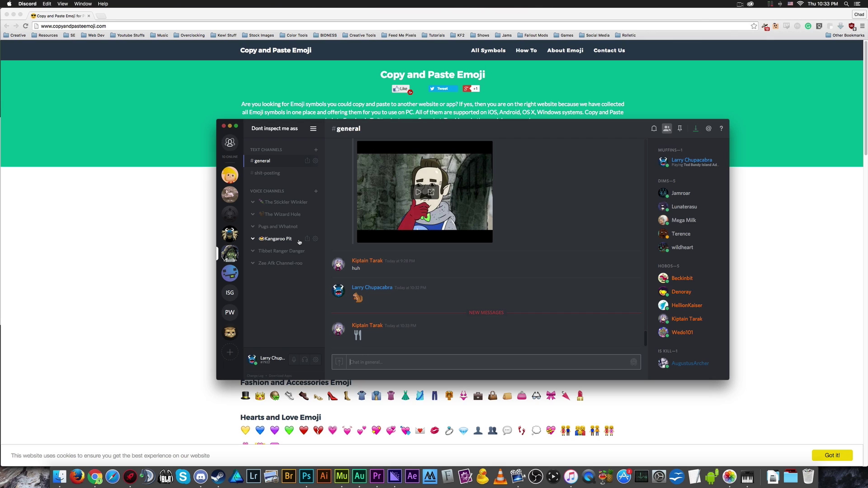